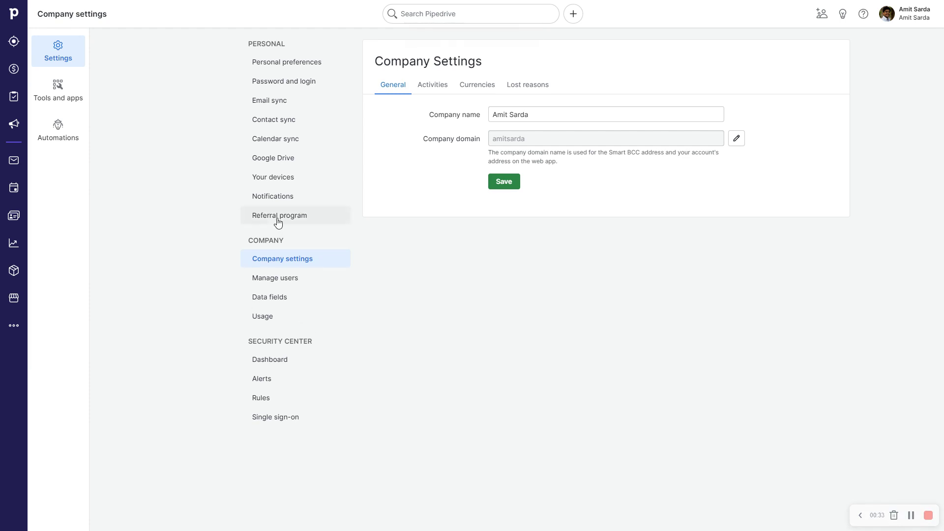
Go to Settings > Personal > Notifications to view the Sales Assistant notification settings.
left_click(284, 198)
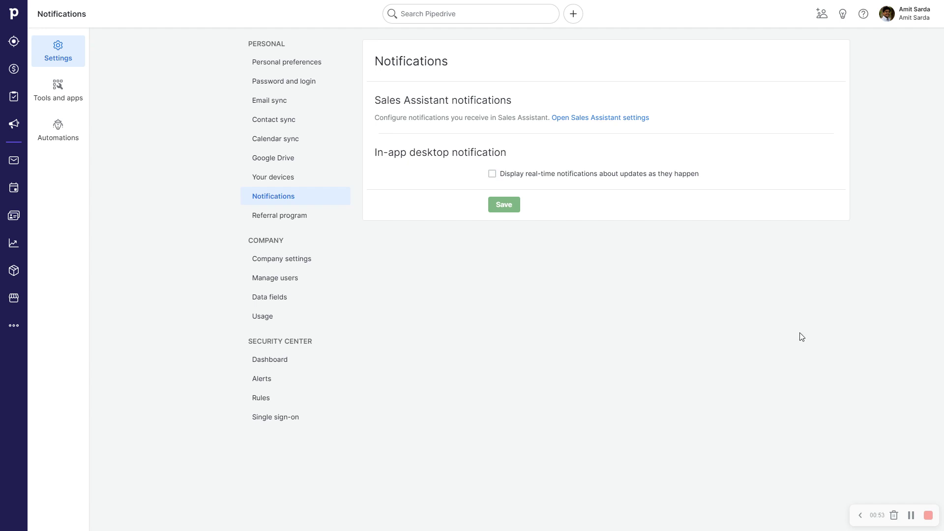
left_click(860, 515)
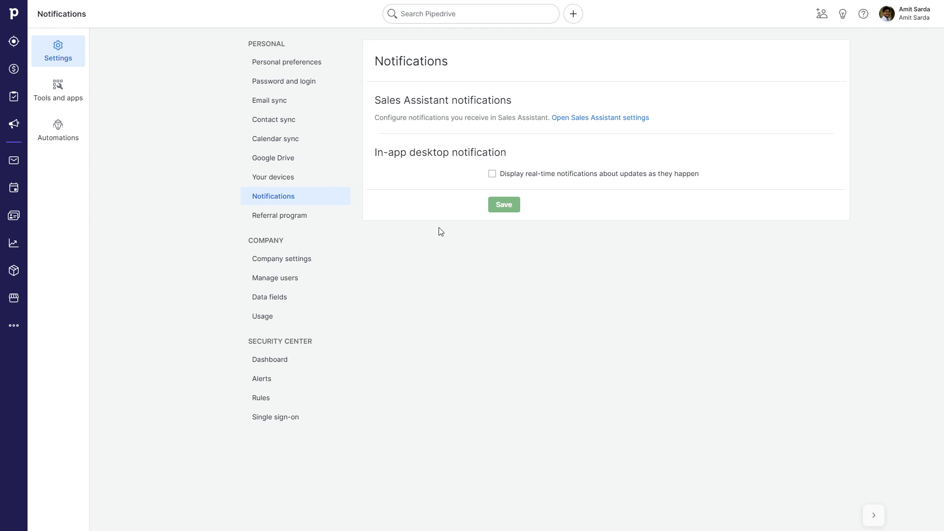
Open the Sales Assistant's Manage notifications preferences through the lightbulb panel's gear menu.
left_click(601, 120)
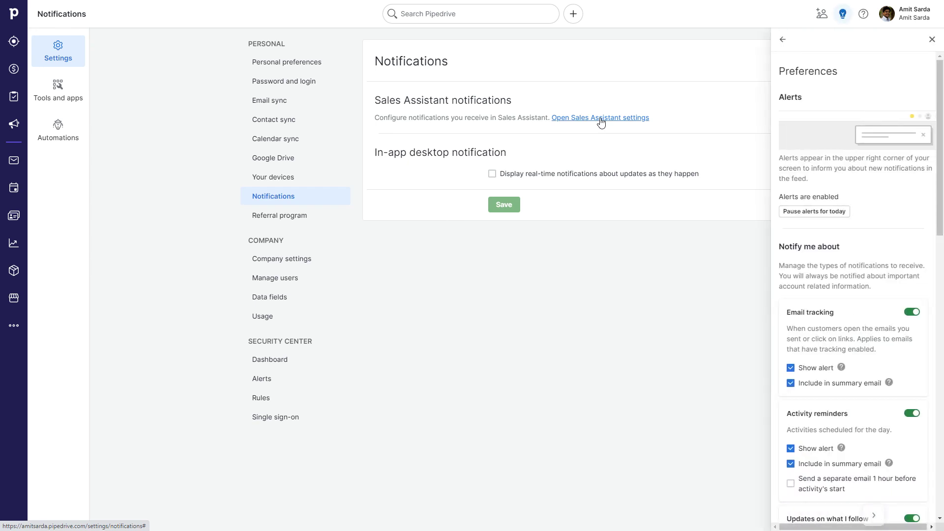
left_click(933, 39)
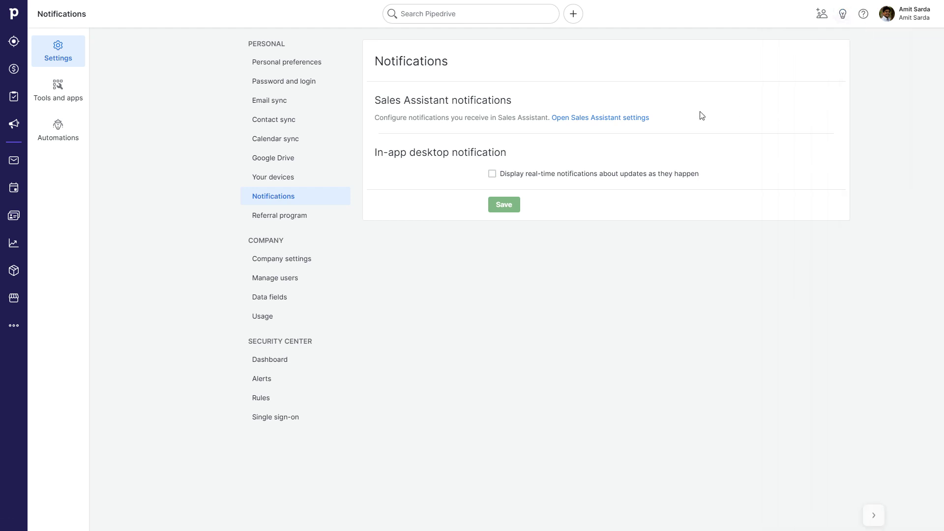
left_click(844, 16)
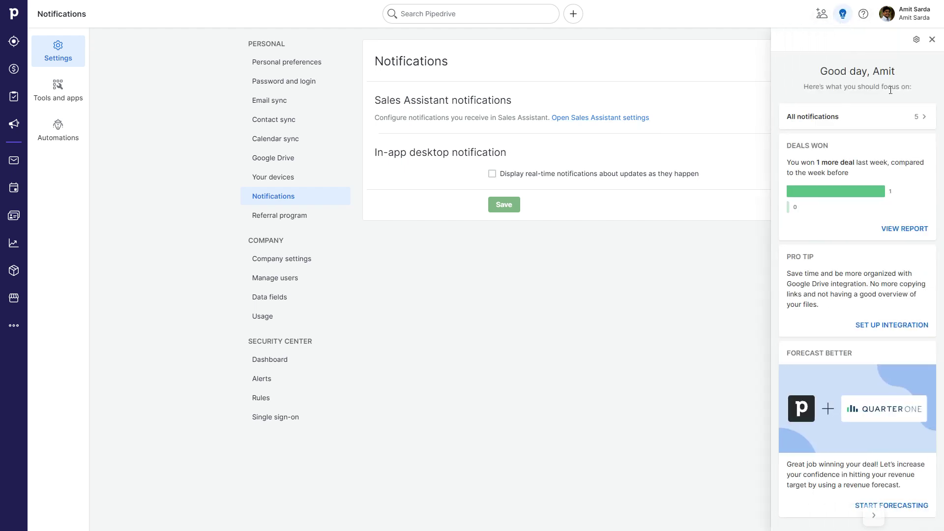
left_click(916, 39)
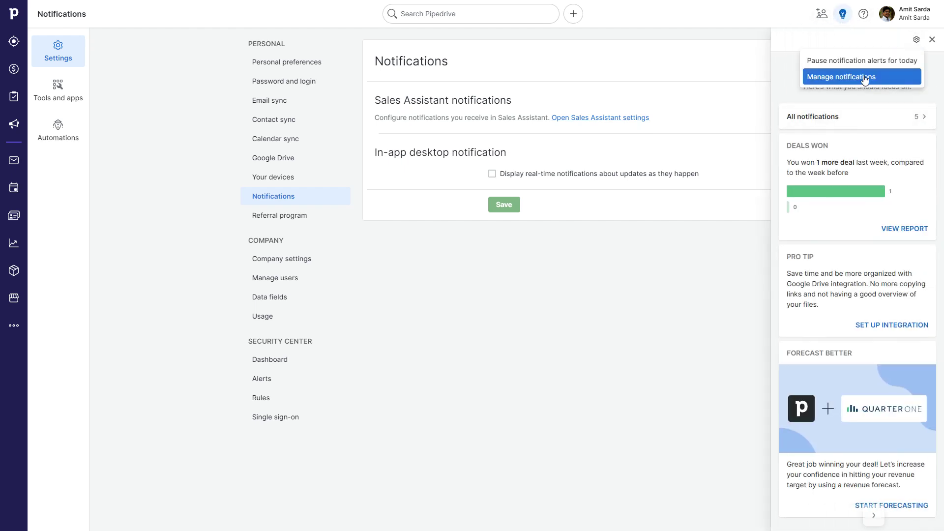
left_click(871, 77)
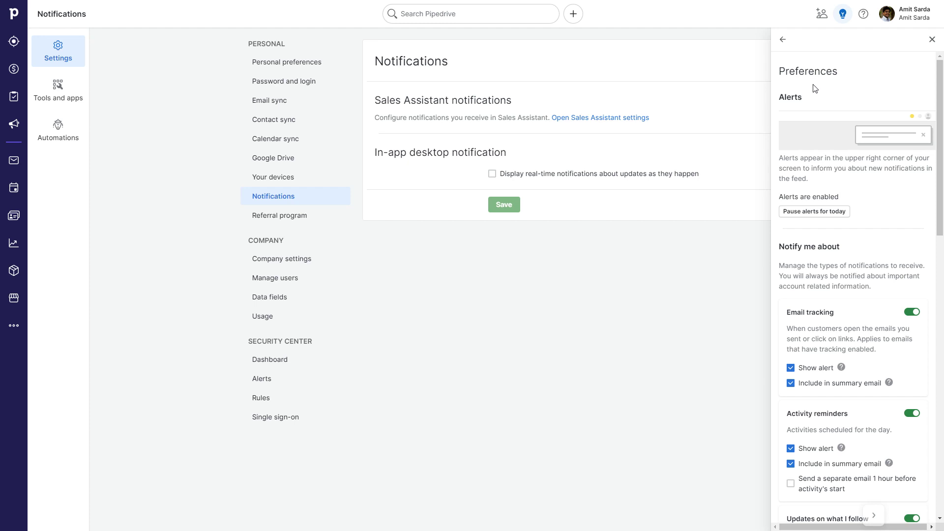
scroll(826, 263, "down", 2)
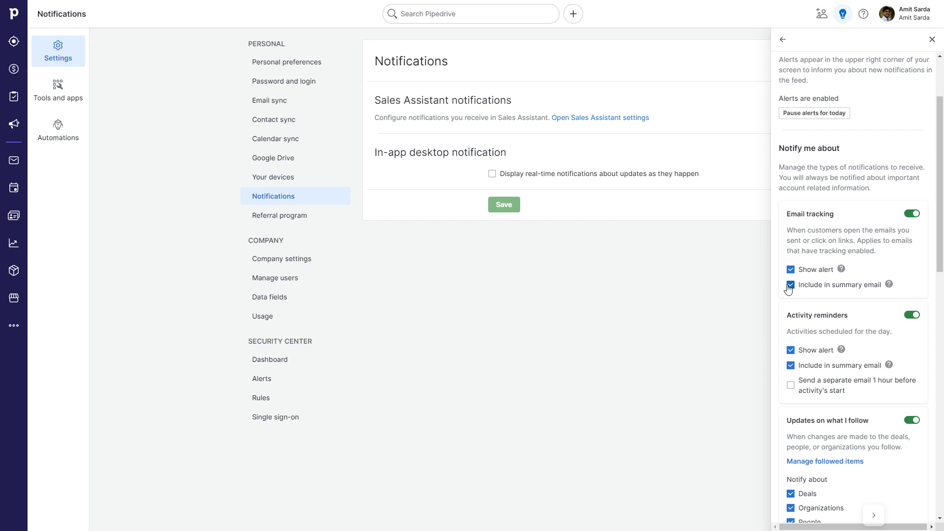
Uncheck Email tracking's summary email, and switch off Activity reminders, followed-item updates and Analytics tips.
left_click(790, 285)
scroll(847, 300, "down", 2)
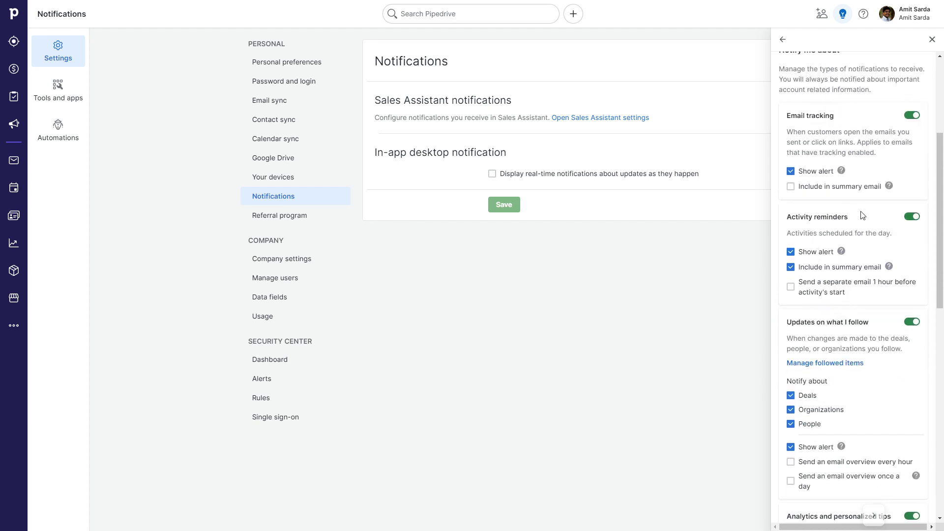
left_click(911, 217)
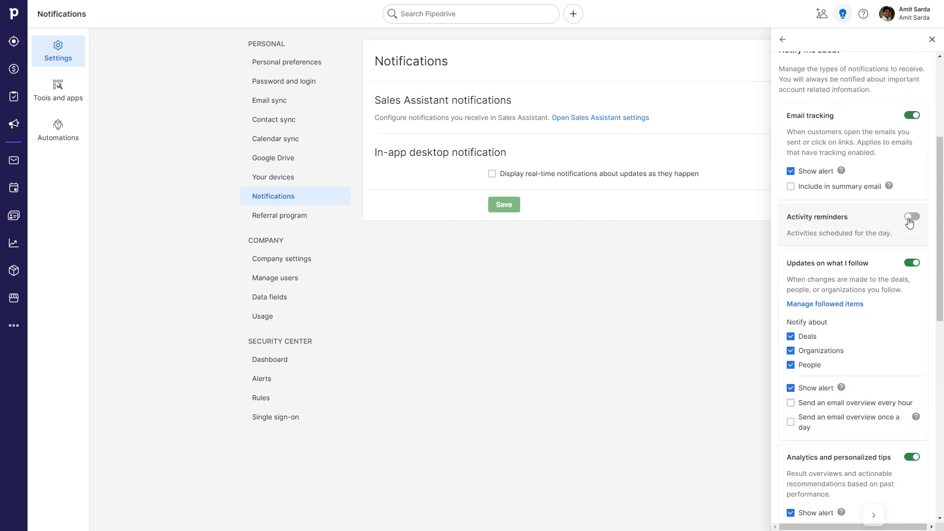
left_click(911, 263)
scroll(871, 337, "down", 1)
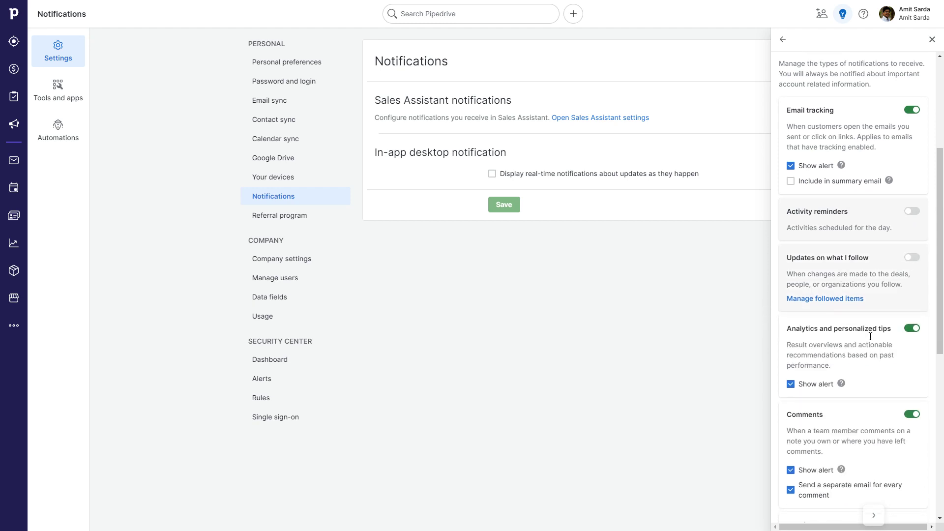
scroll(871, 337, "down", 2)
left_click(912, 236)
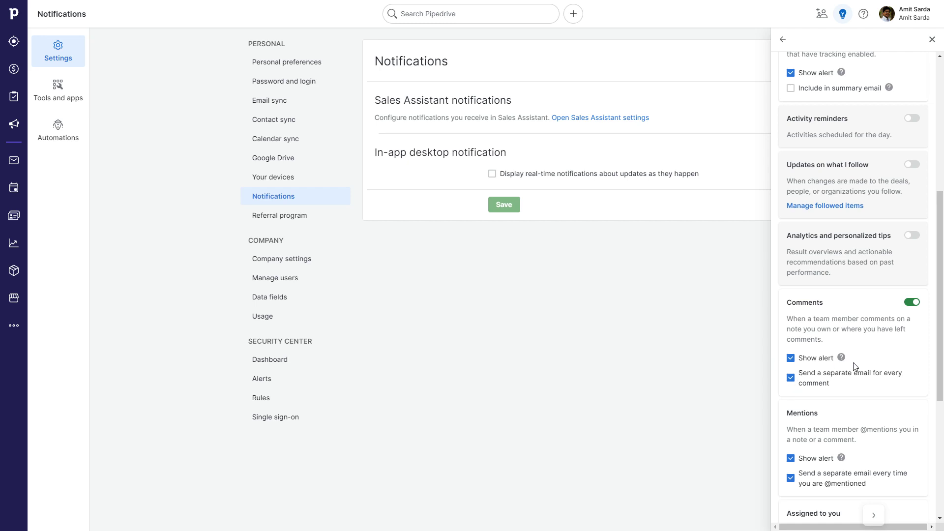
scroll(861, 371, "down", 3)
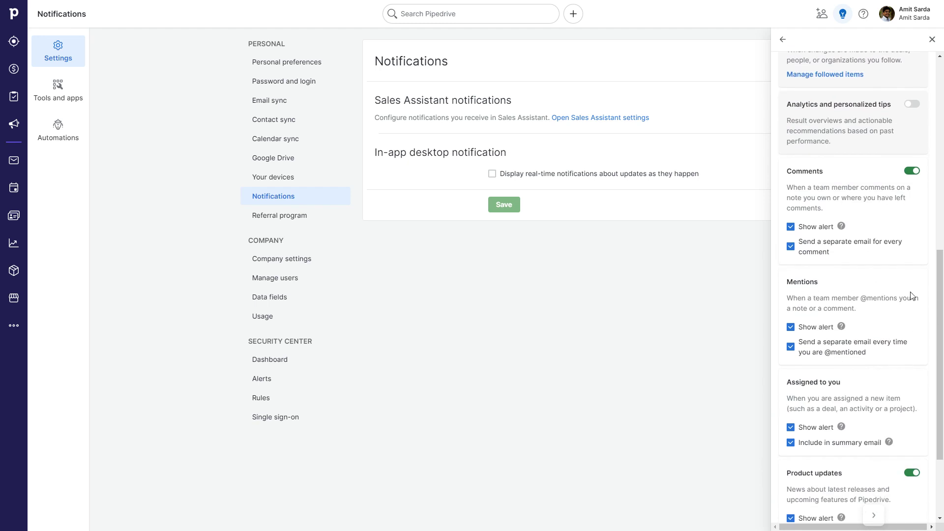
Exclude new assignments from summary emails and turn off product update notifications.
scroll(915, 221, "up", 1)
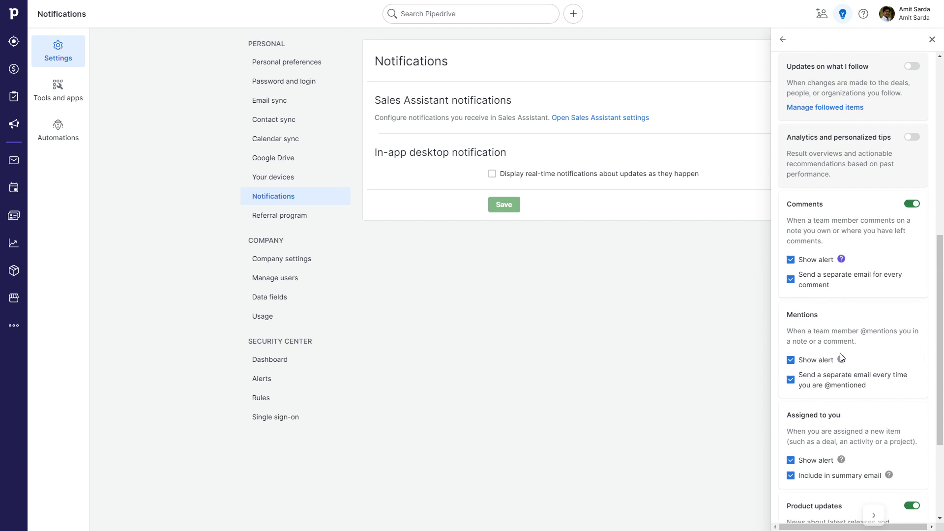
scroll(841, 359, "down", 3)
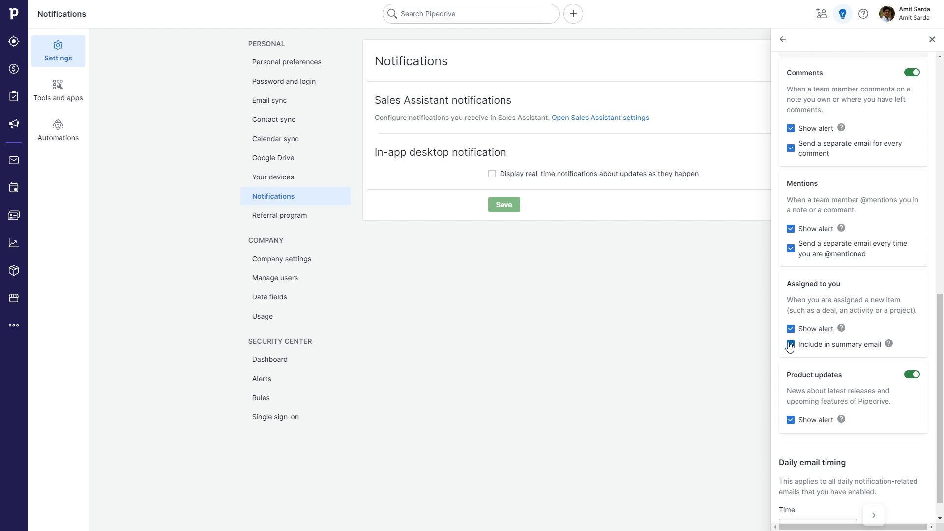
left_click(790, 344)
scroll(861, 379, "down", 1)
left_click(911, 353)
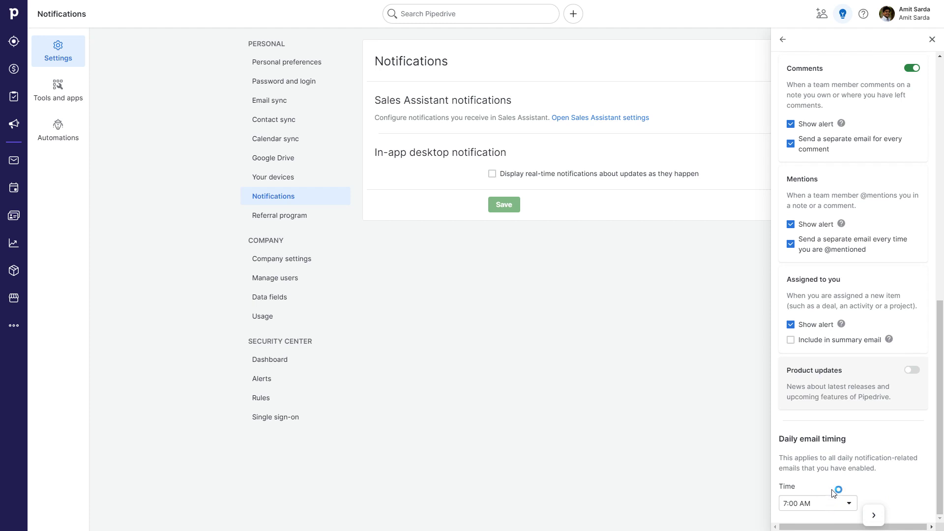
Return to the notifications feed overview and close the Sales Assistant panel.
scroll(831, 499, "up", 10)
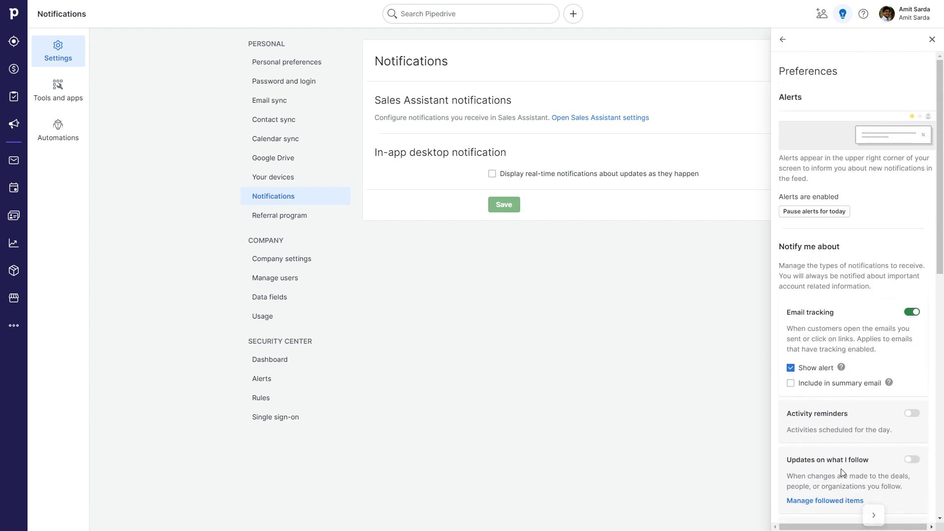
left_click(784, 40)
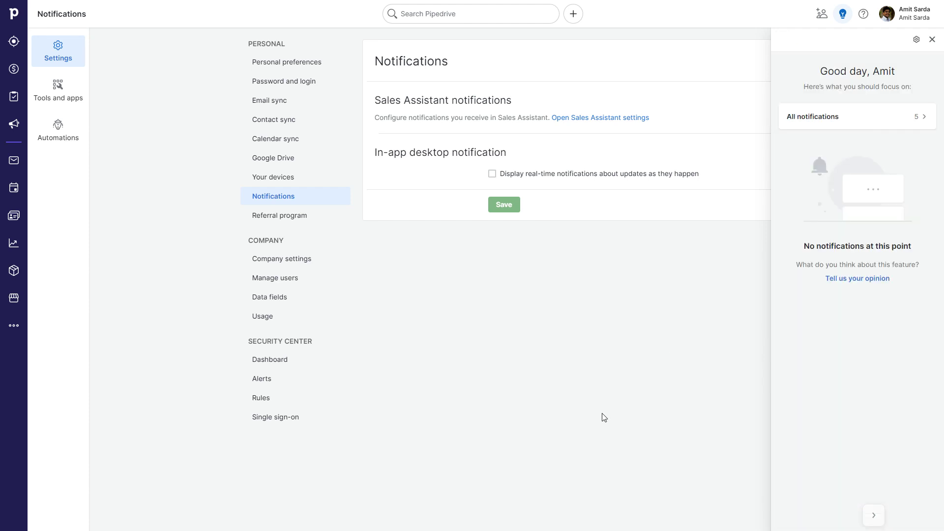
left_click(934, 40)
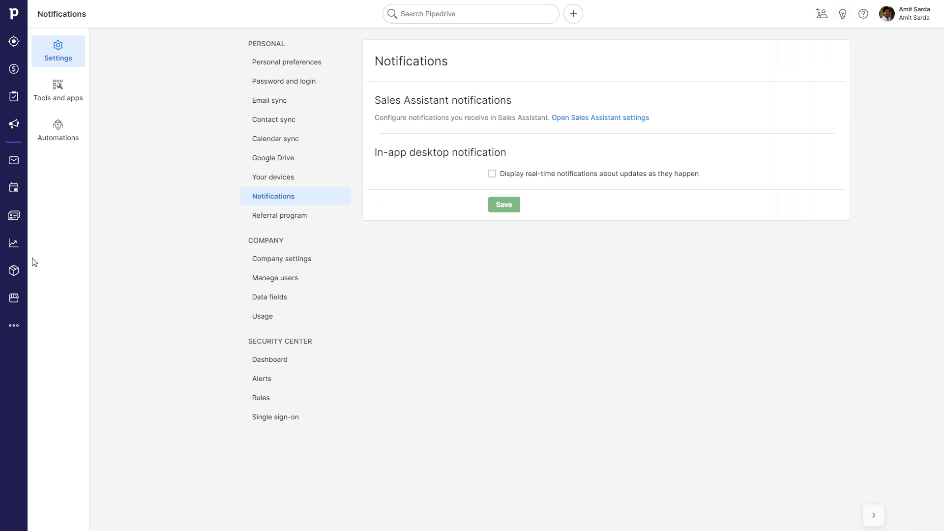
Go to the Activities list, then reopen the Sales Assistant panel.
left_click(10, 195)
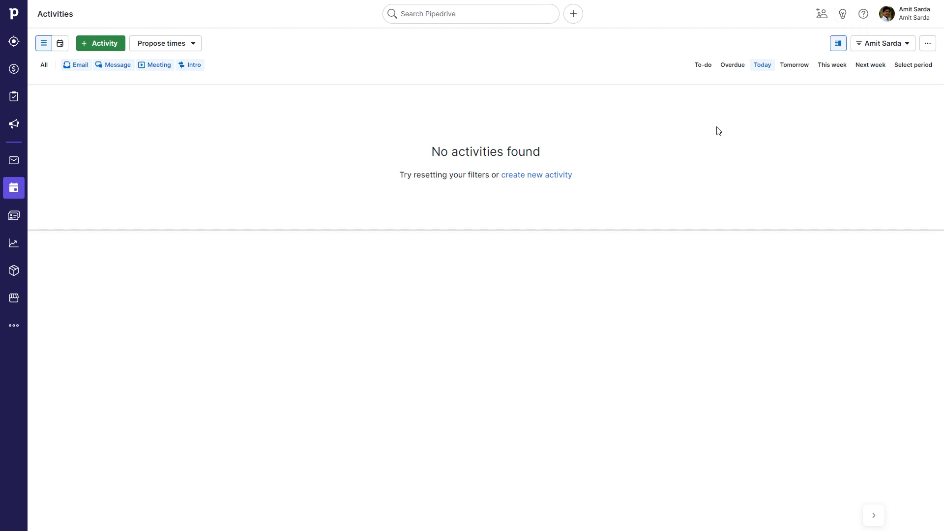
left_click(844, 20)
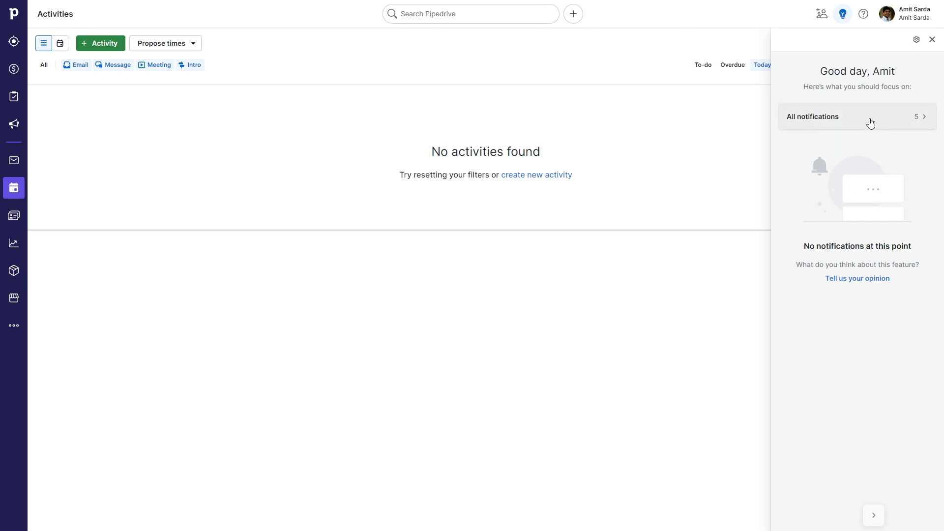
Open All notifications and mark the PRO TIP, DEALS WON and GO MOBILE cards as read.
left_click(870, 123)
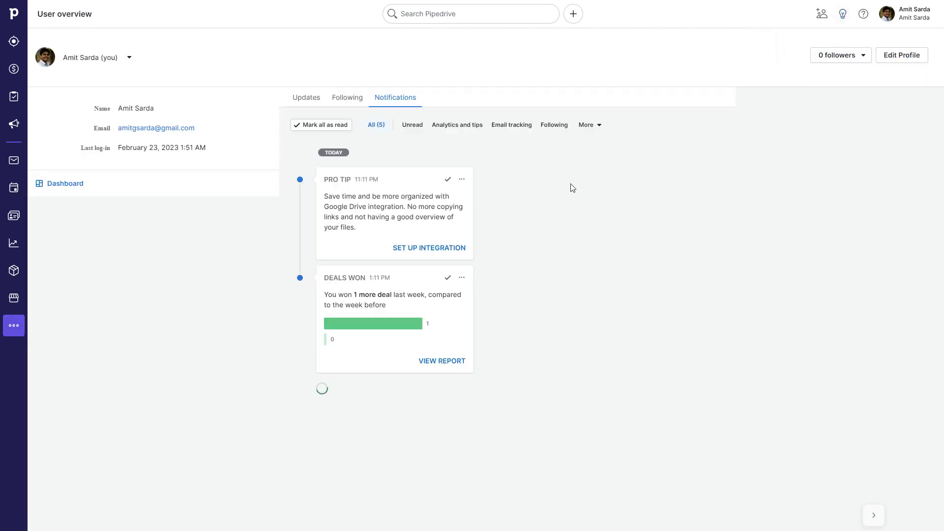
left_click(448, 180)
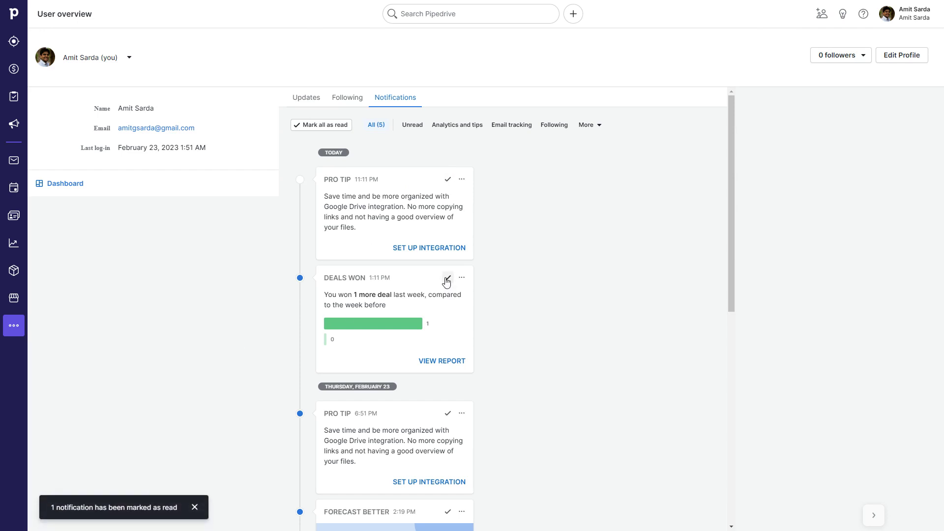
left_click(447, 280)
scroll(388, 327, "down", 4)
scroll(447, 334, "down", 4)
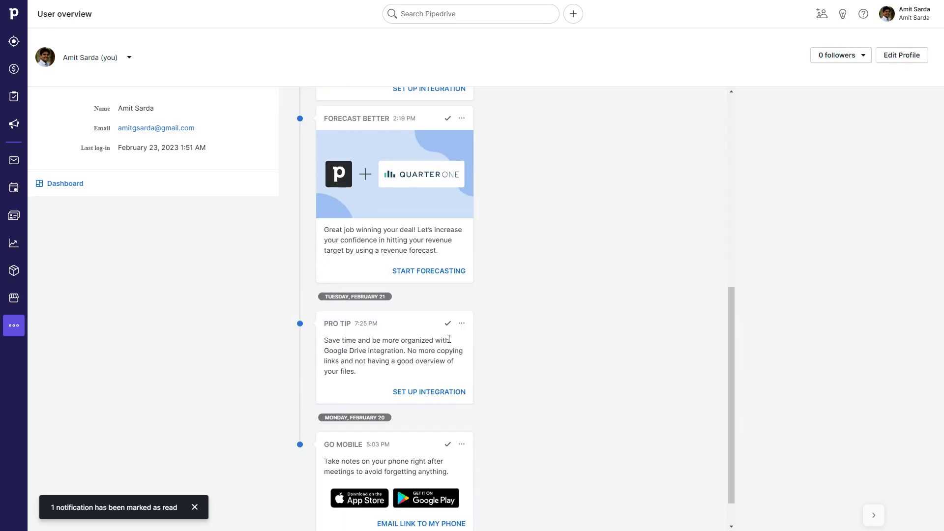
scroll(446, 337, "down", 1)
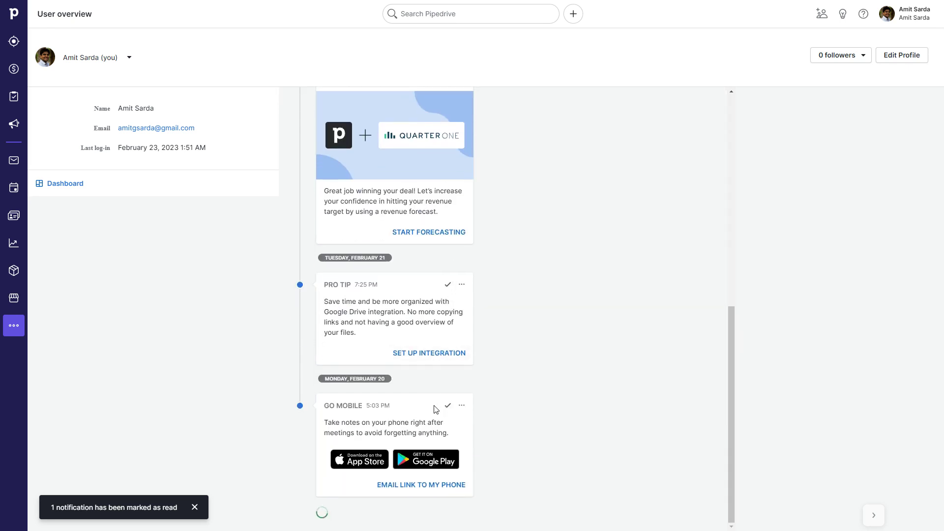
left_click(448, 406)
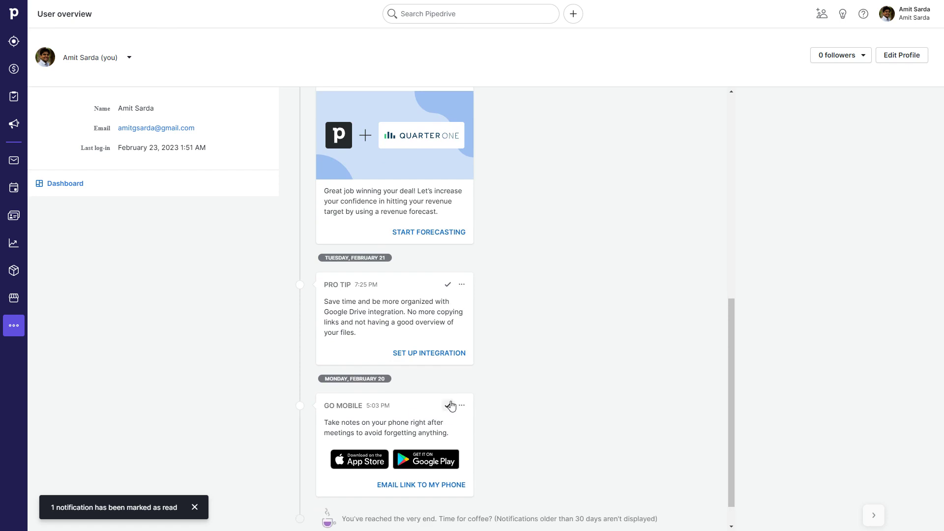
left_click(449, 406)
scroll(607, 293, "up", 10)
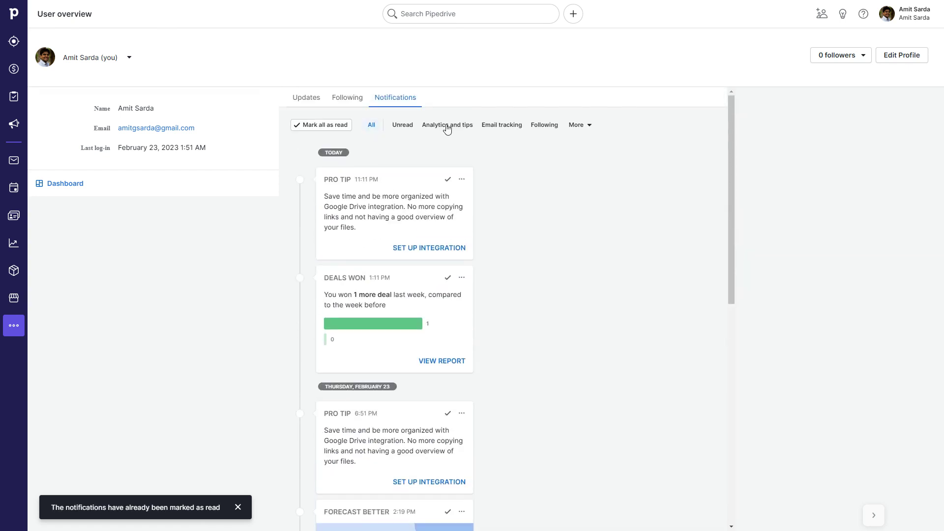
left_click(575, 125)
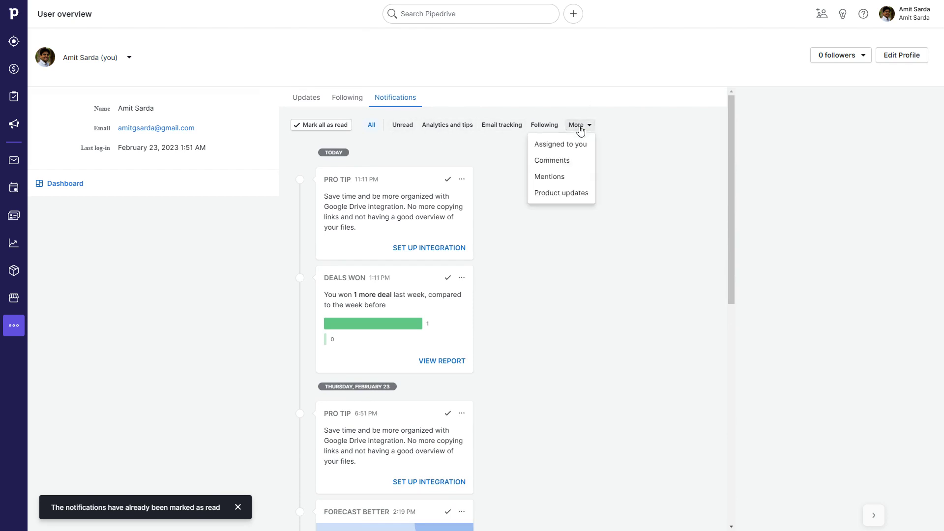
Check the Email tracking, Comments, Mentions and Assigned to you filters in turn, then return to All.
left_click(491, 126)
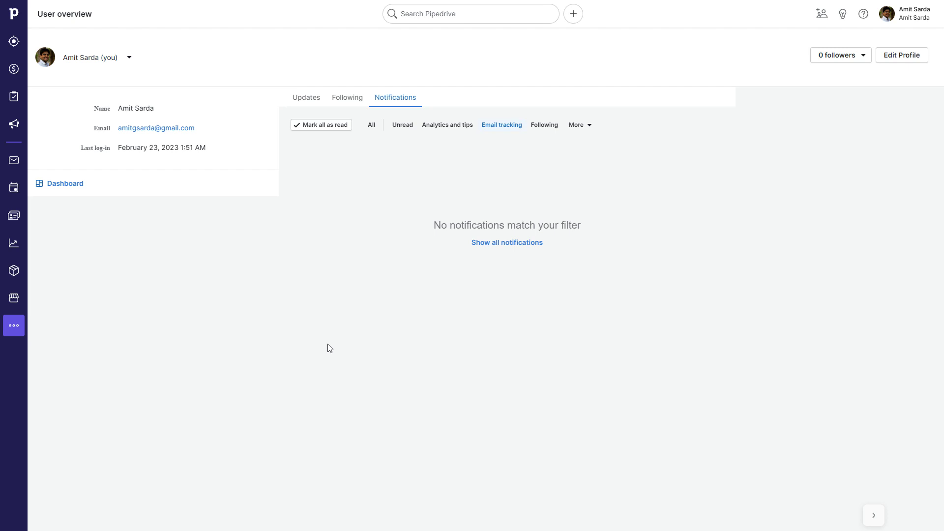
left_click(590, 131)
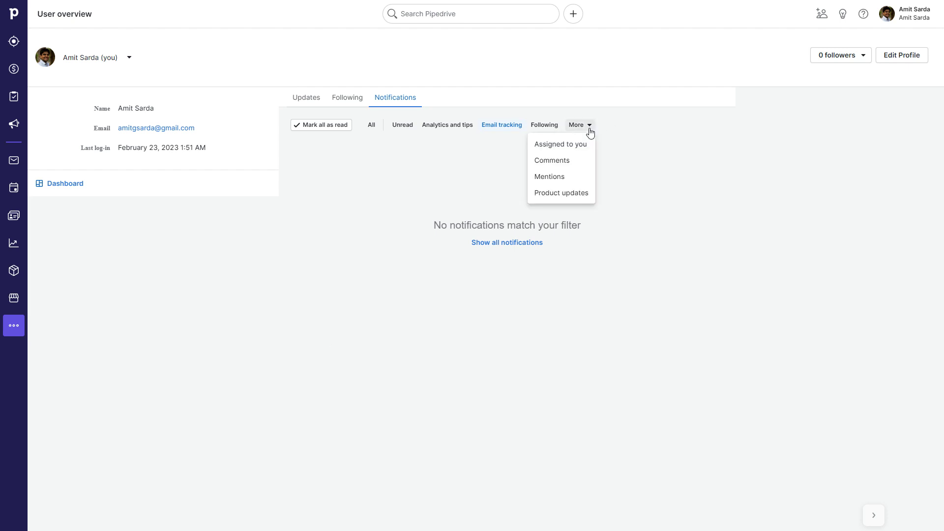
left_click(566, 160)
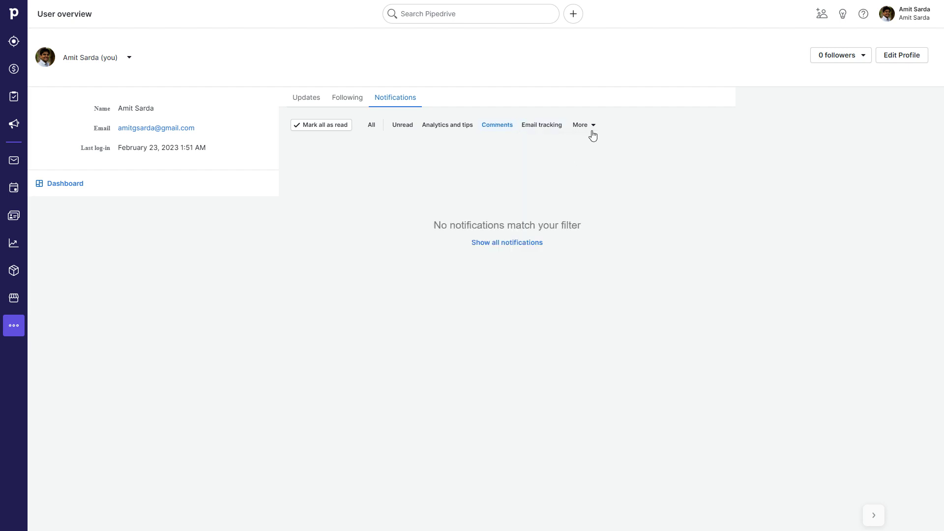
left_click(593, 130)
left_click(564, 179)
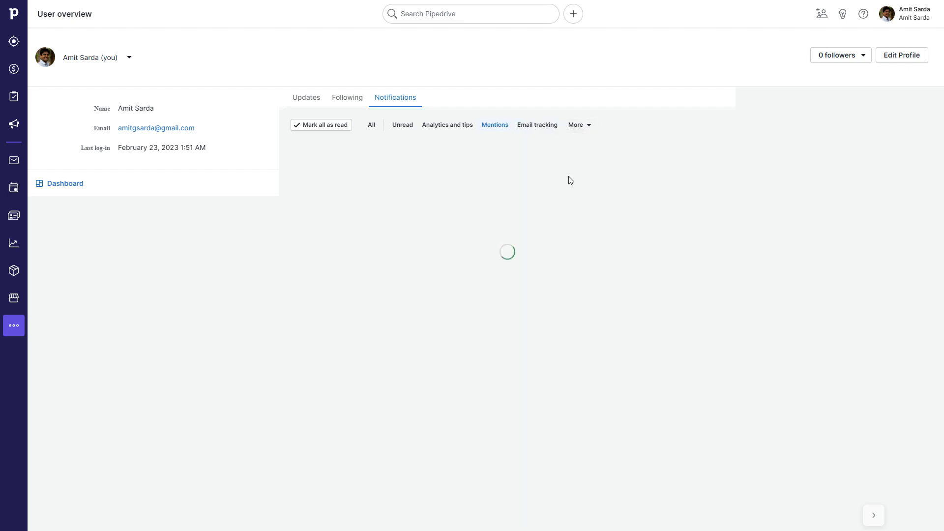
left_click(591, 131)
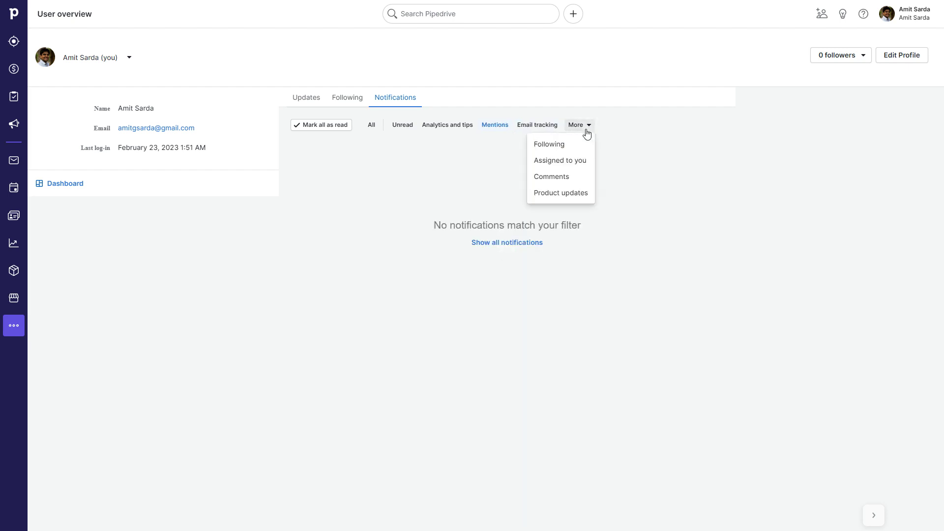
left_click(566, 159)
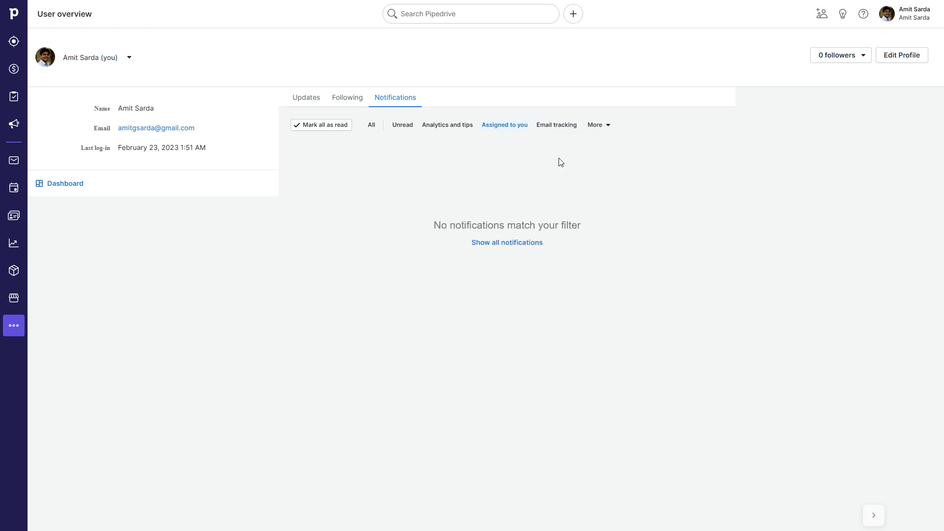
left_click(371, 125)
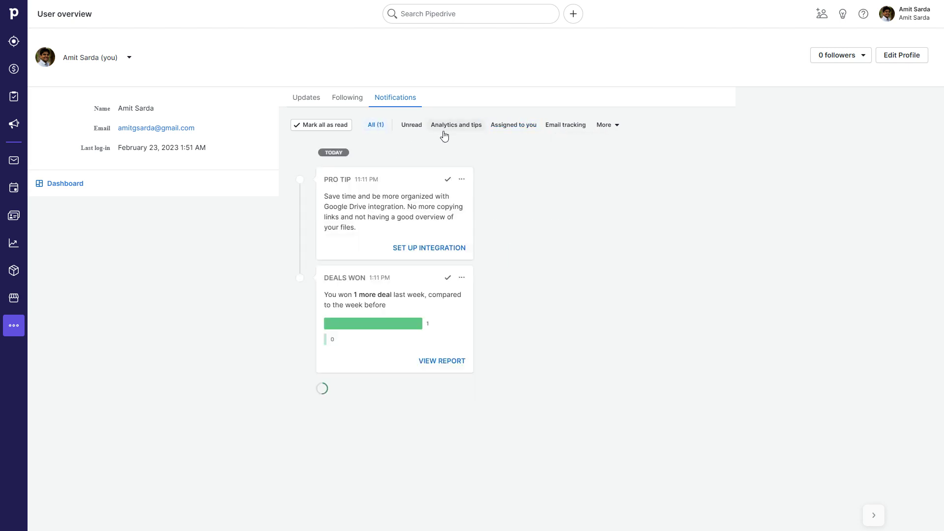